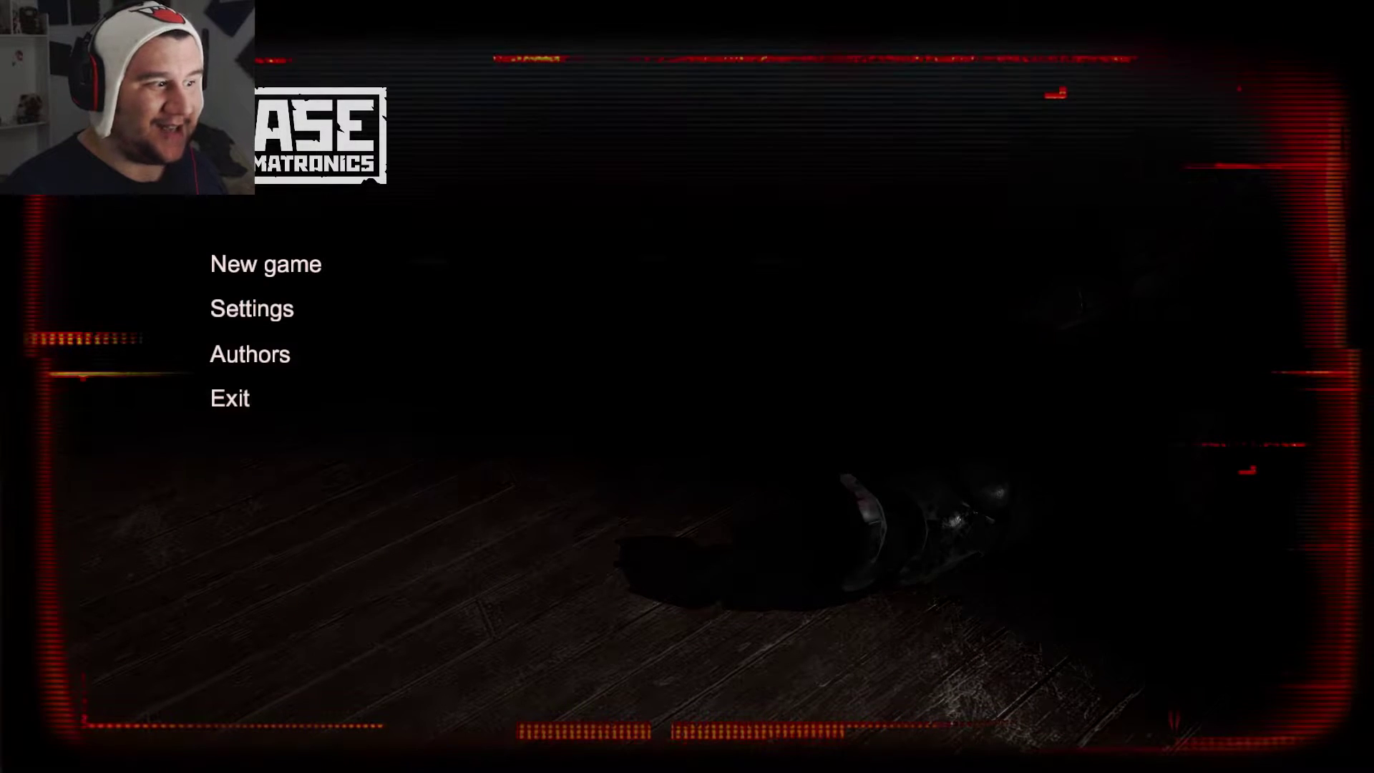
# - Start a new game from the main menu
pyautogui.click(294, 264)
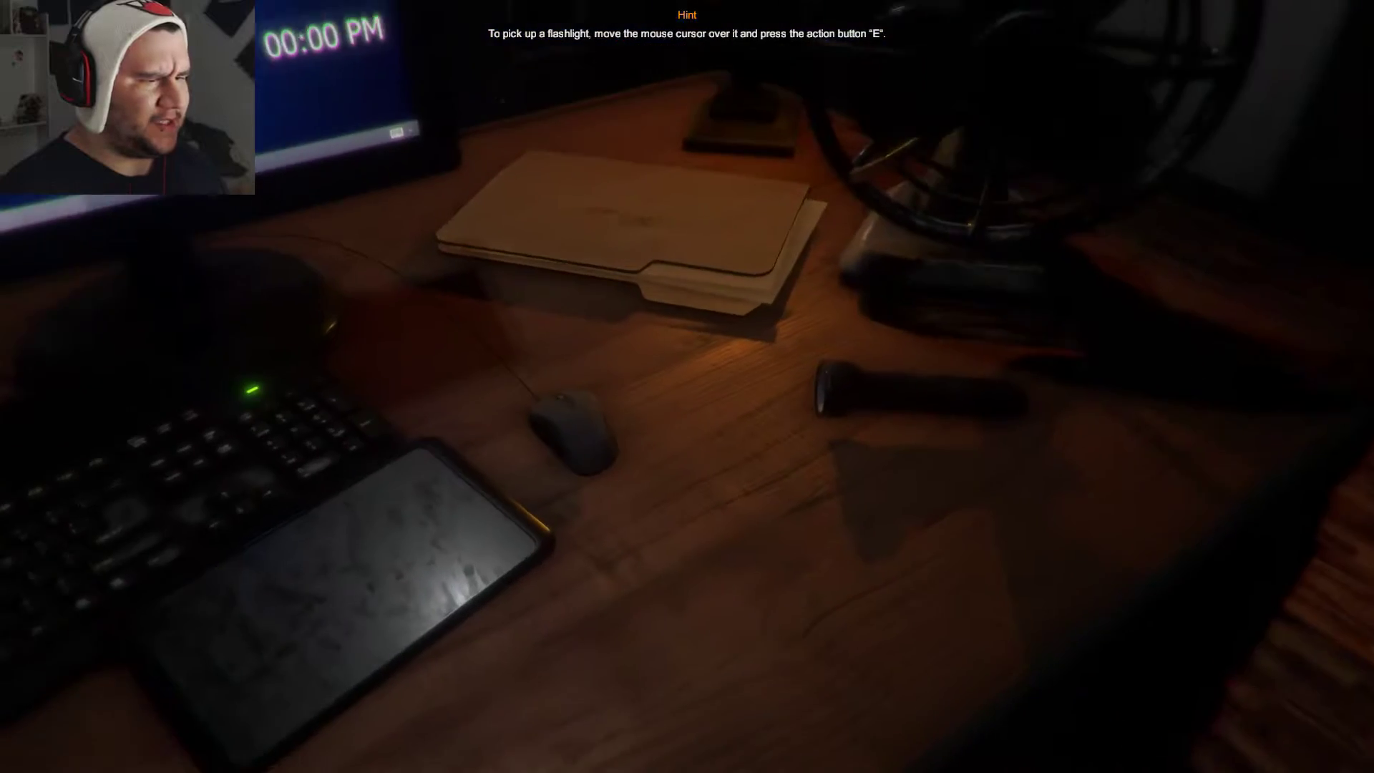
# - Pick up the flashlight, test it on and off, and walk to the office desk
pyautogui.press('e')
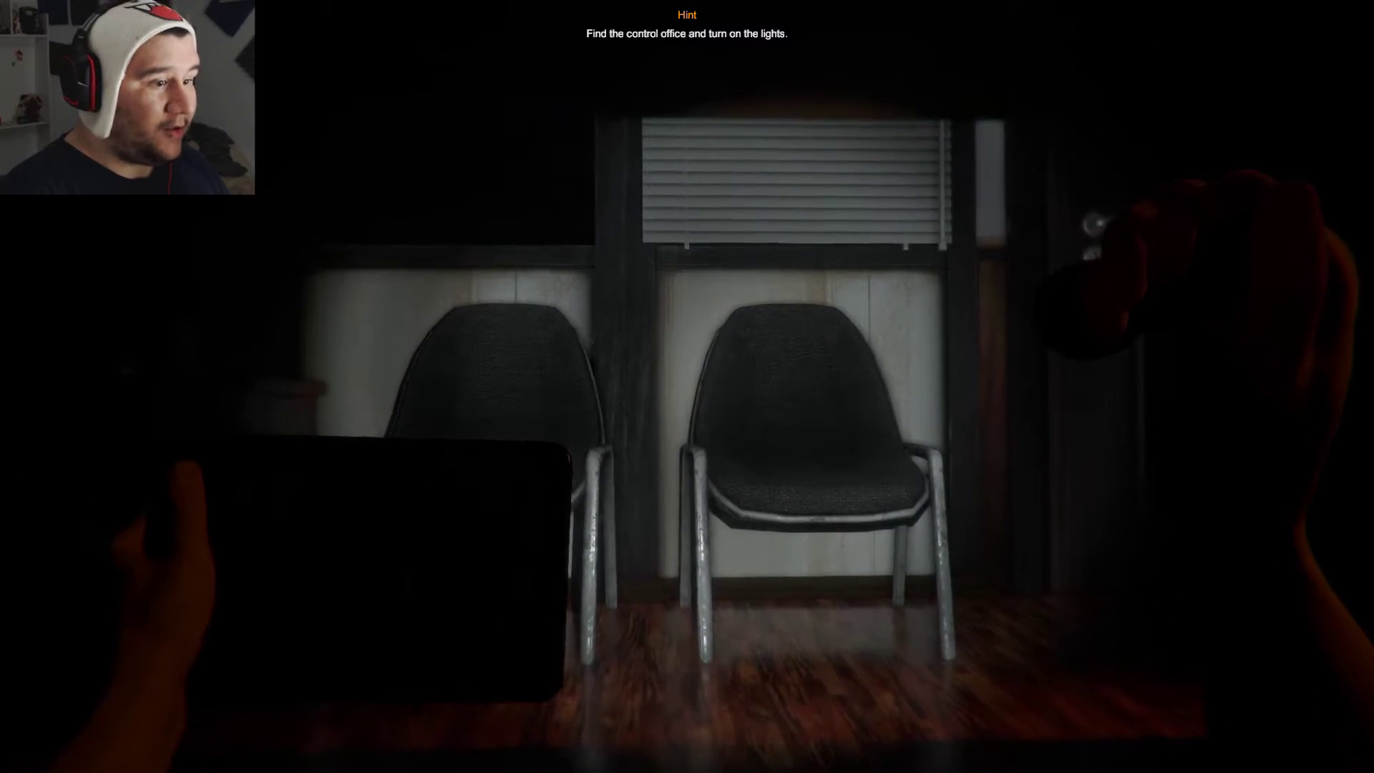
pyautogui.press('f')
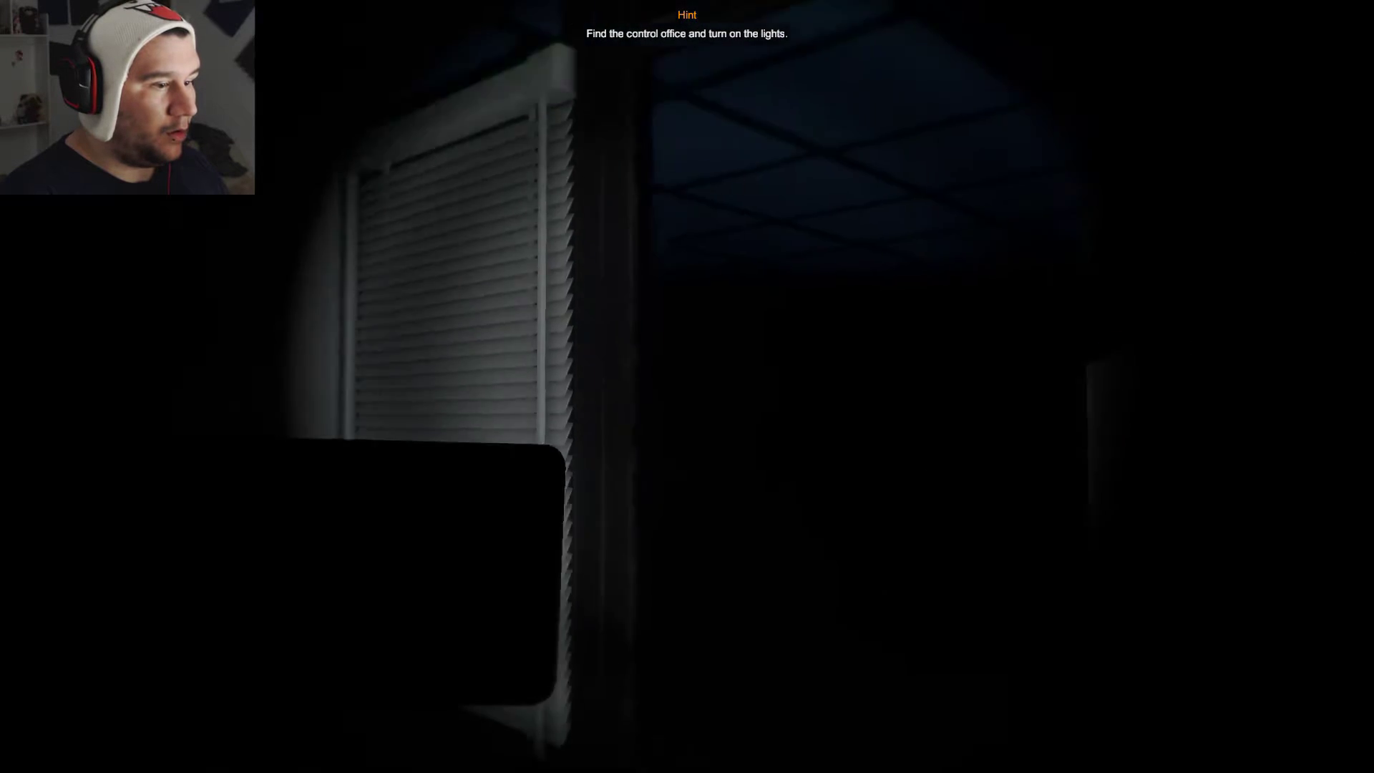
pyautogui.press('f')
pyautogui.press('f')
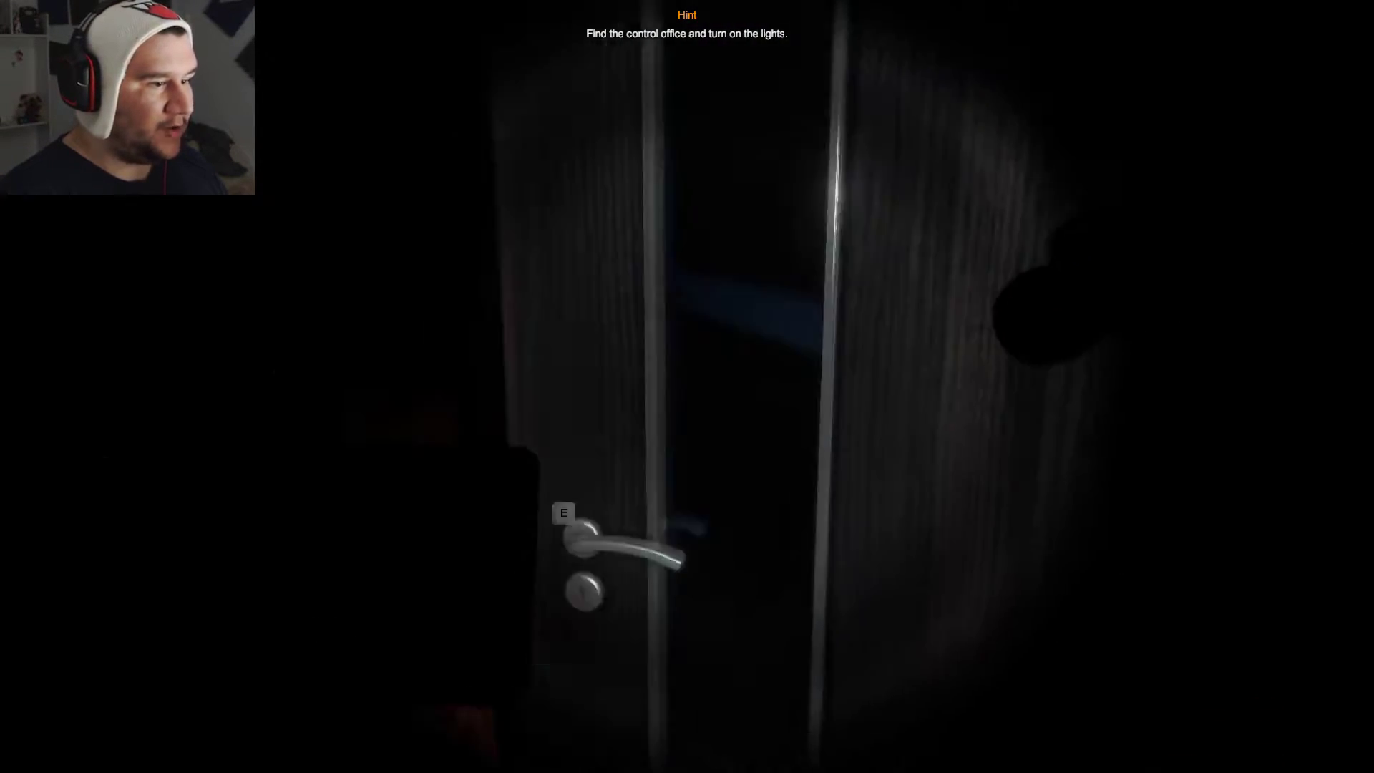
pyautogui.press('w')
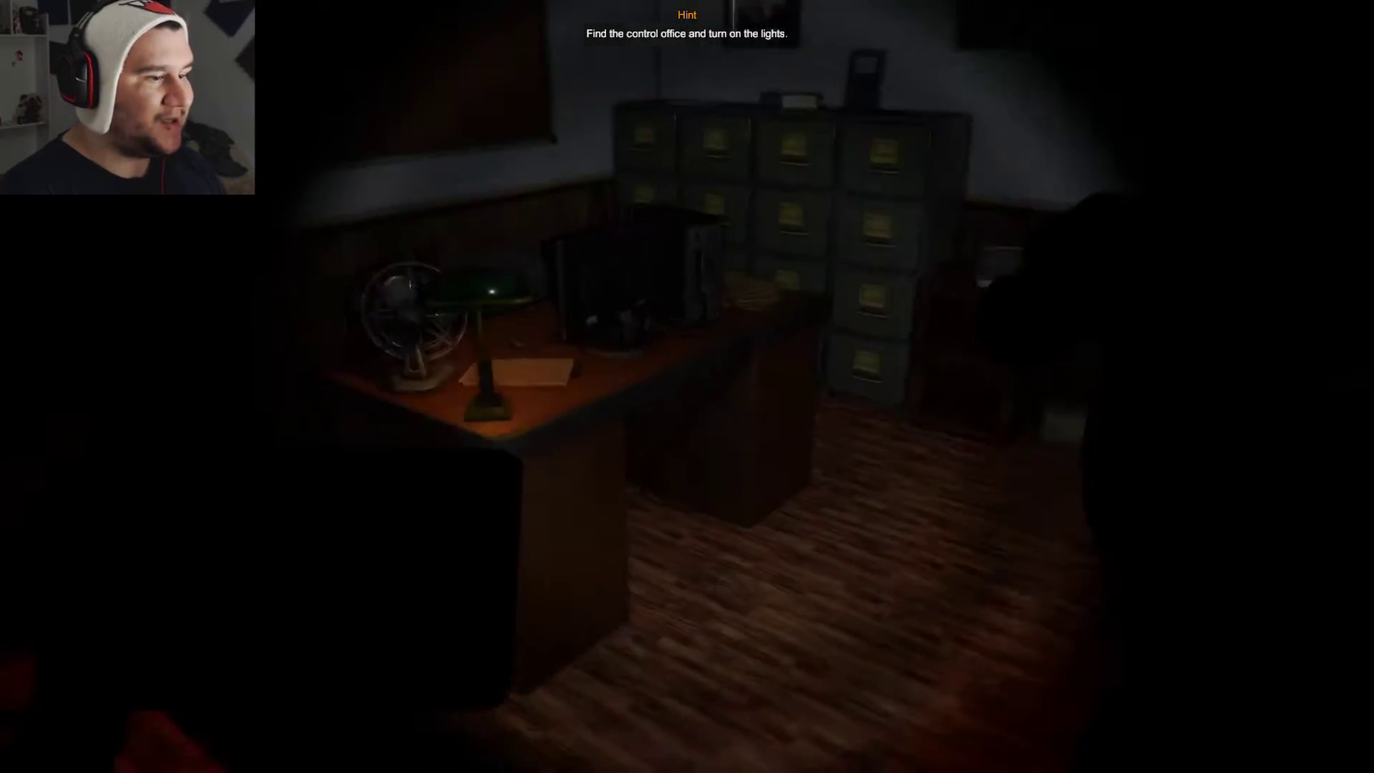
pyautogui.press('f')
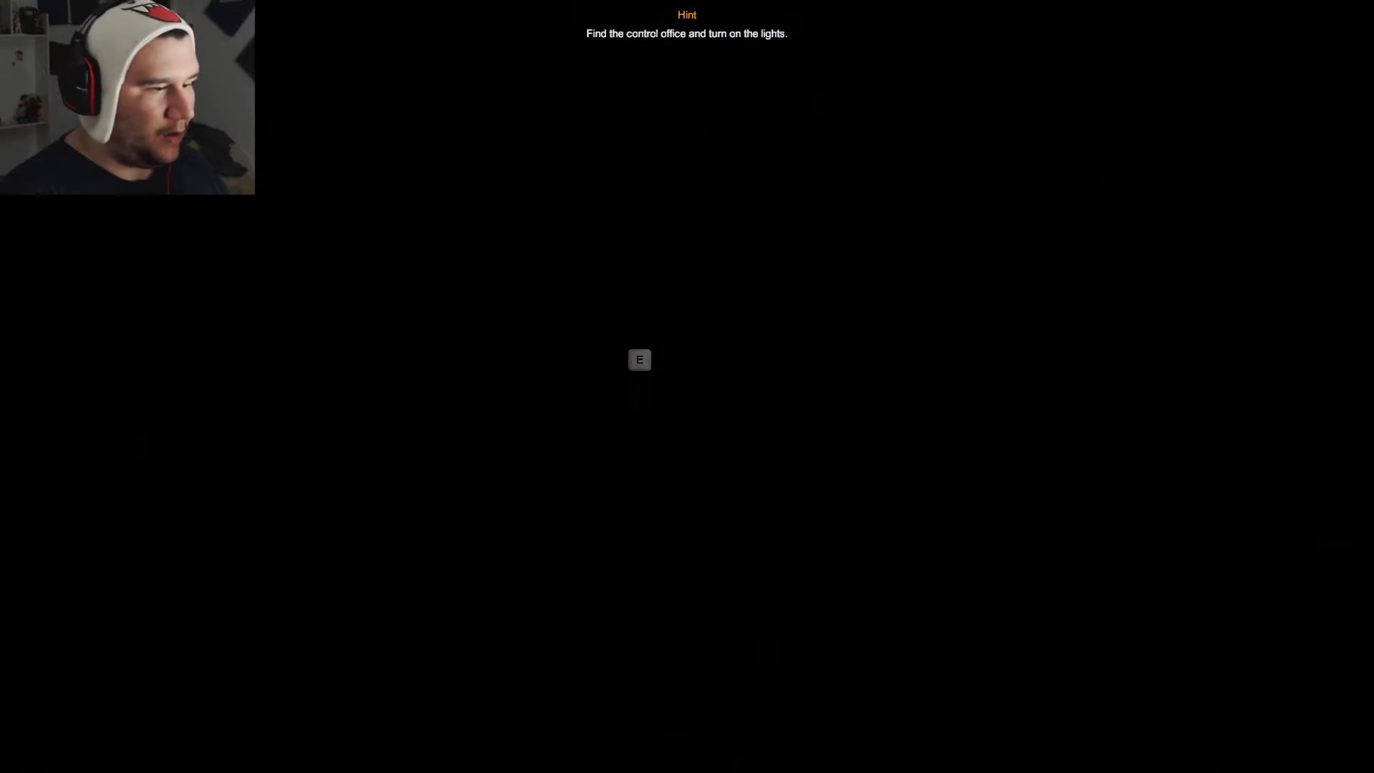
# - Relight the flashlight, walk into the dark office, and try the locked door
pyautogui.press('f')
pyautogui.press('w')
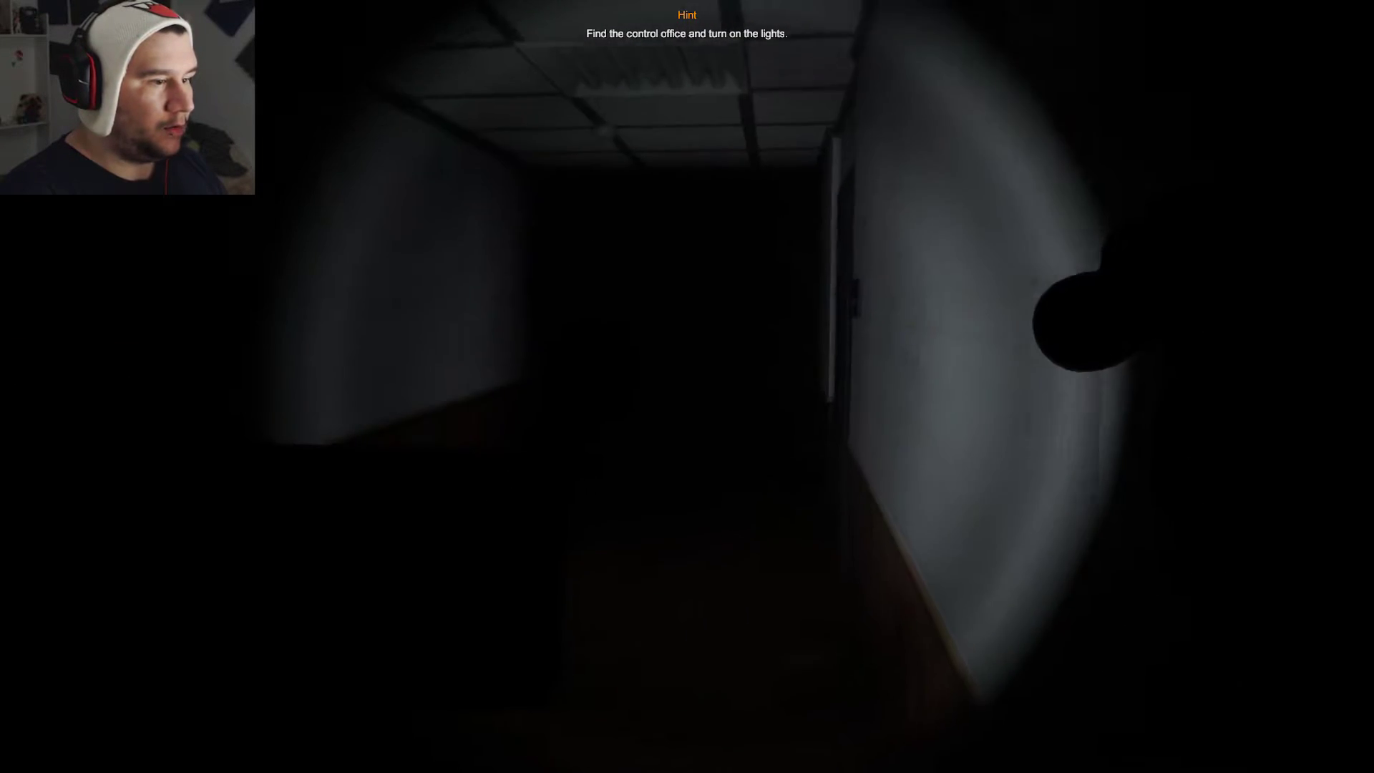
pyautogui.press('e')
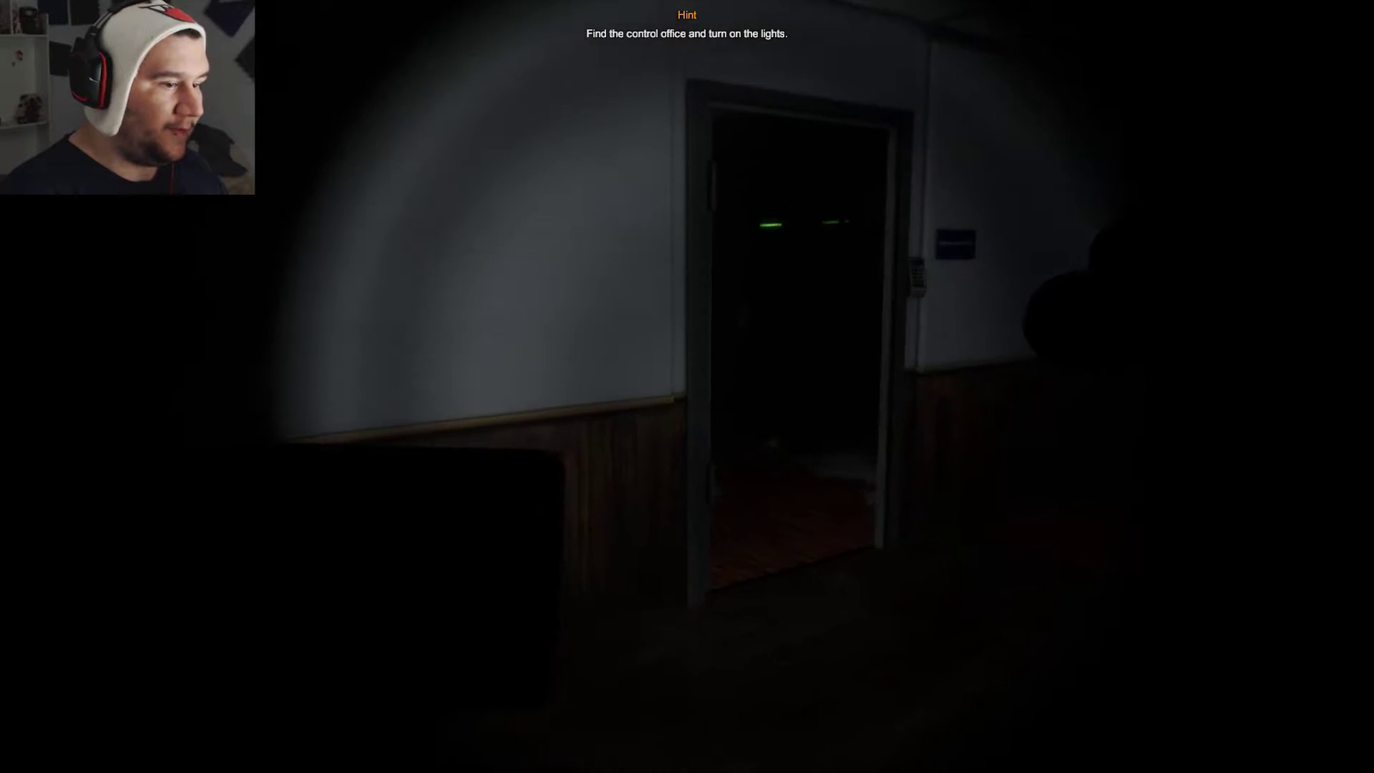
# - Walk past the wall keypad, office desks and shelves into the small wall-box room
pyautogui.press('w')
pyautogui.press('w')
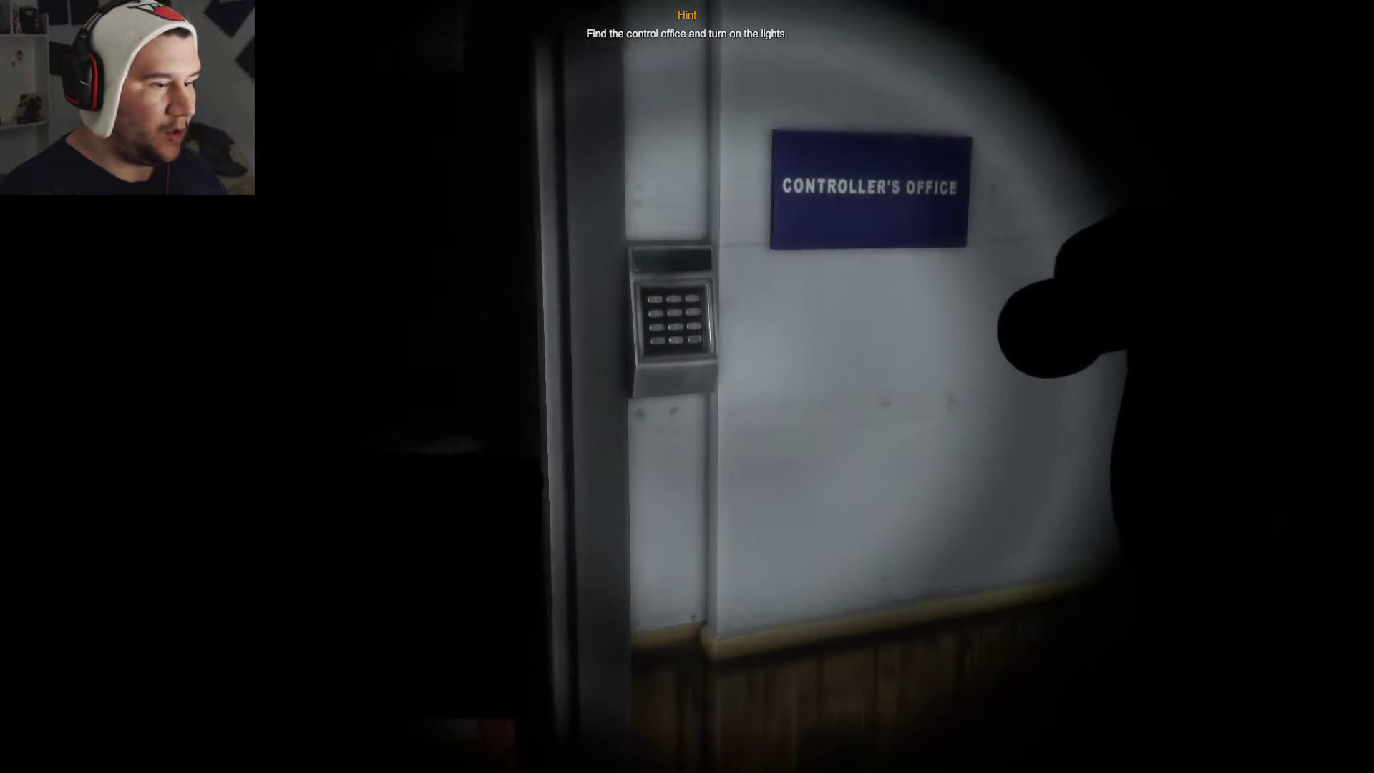
pyautogui.press('w')
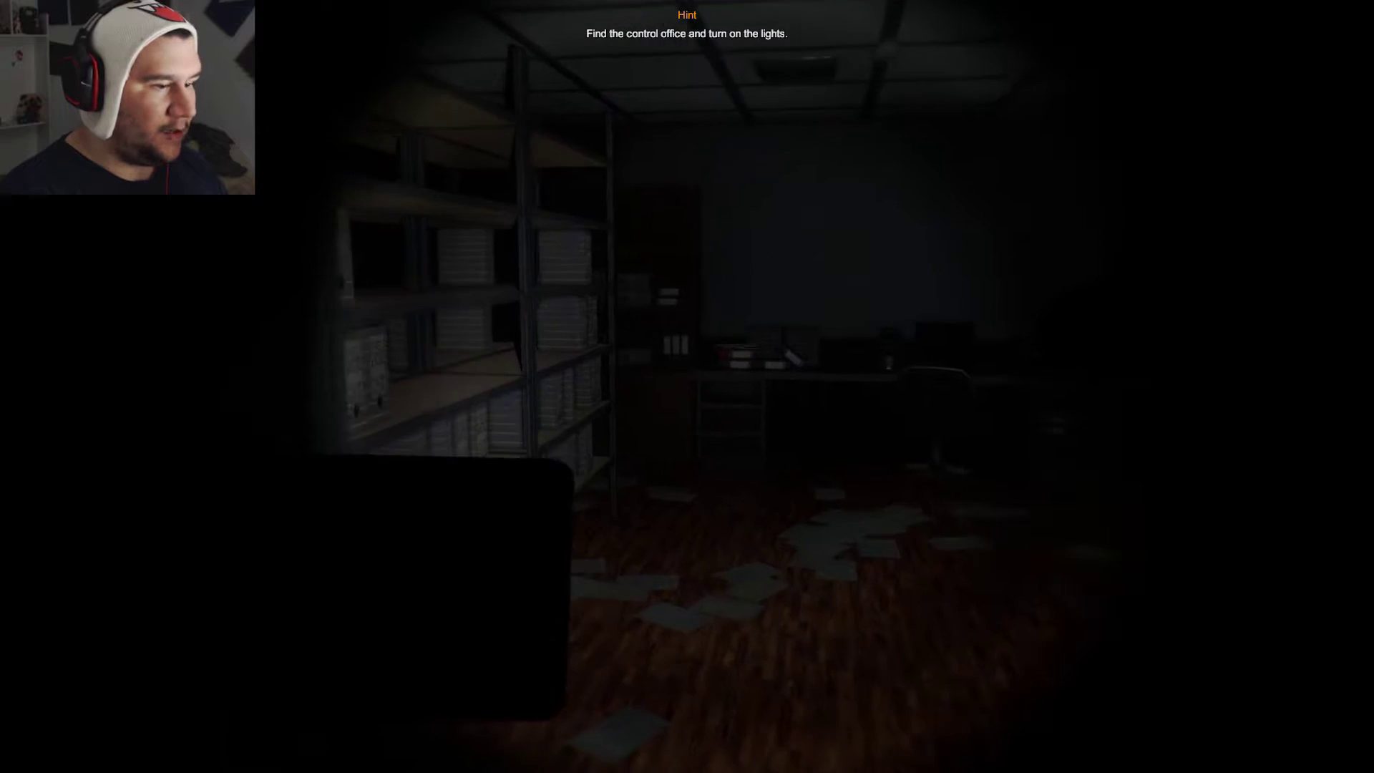
pyautogui.press('w')
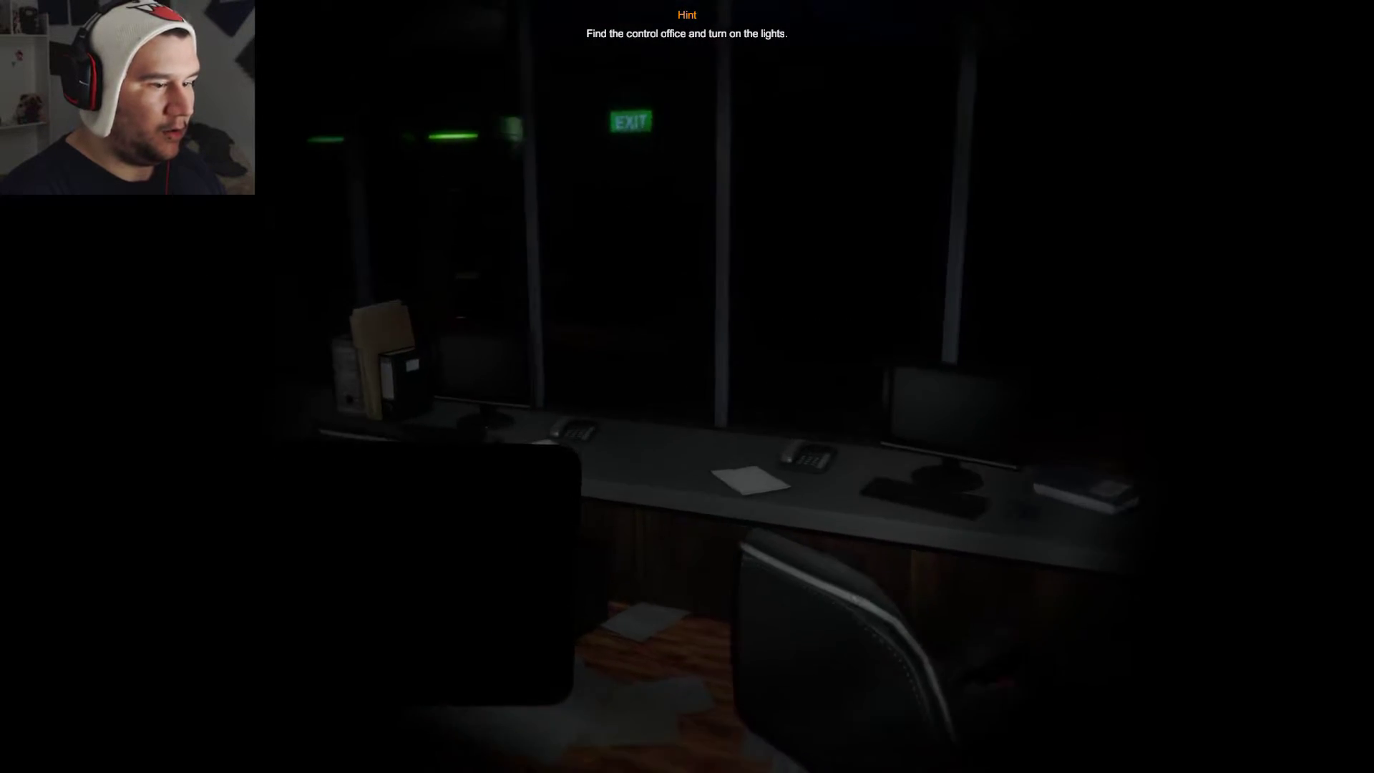
pyautogui.press('w')
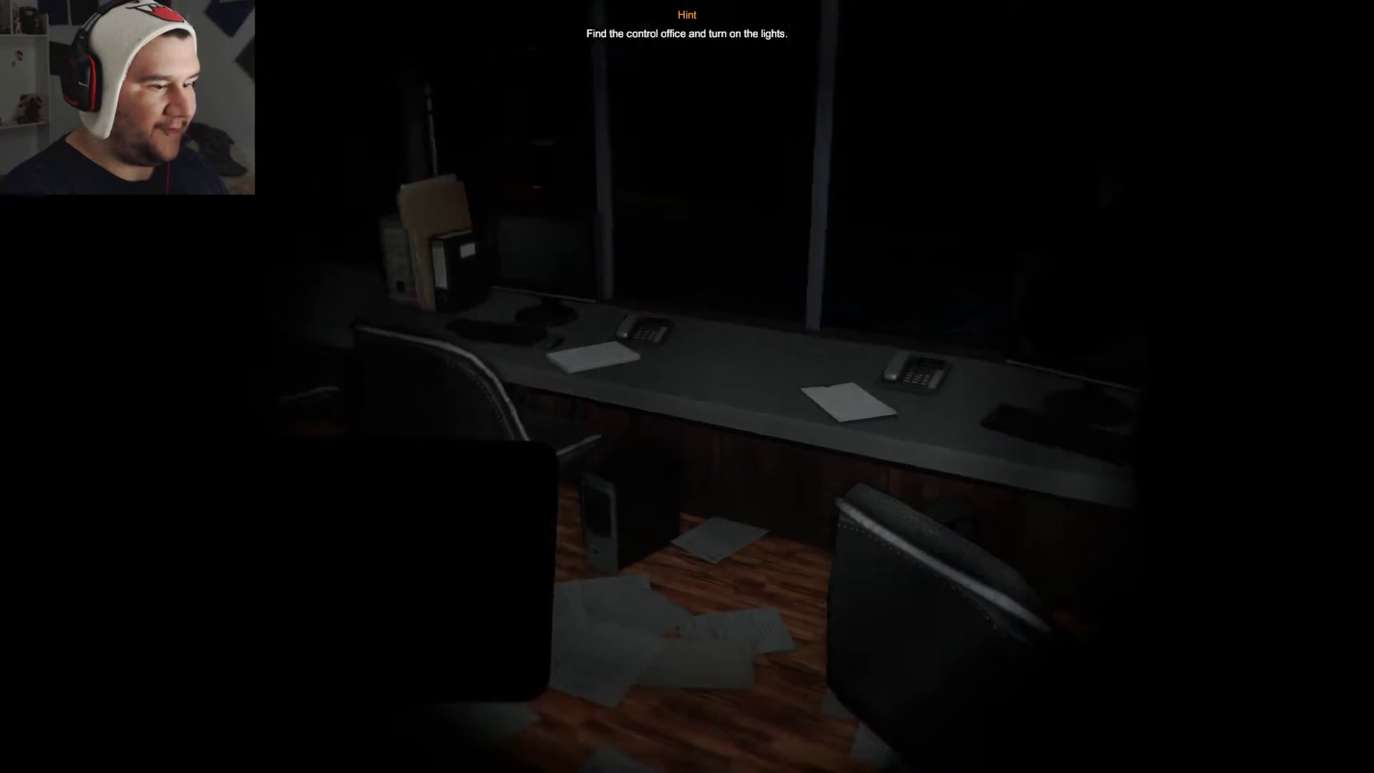
pyautogui.press('w')
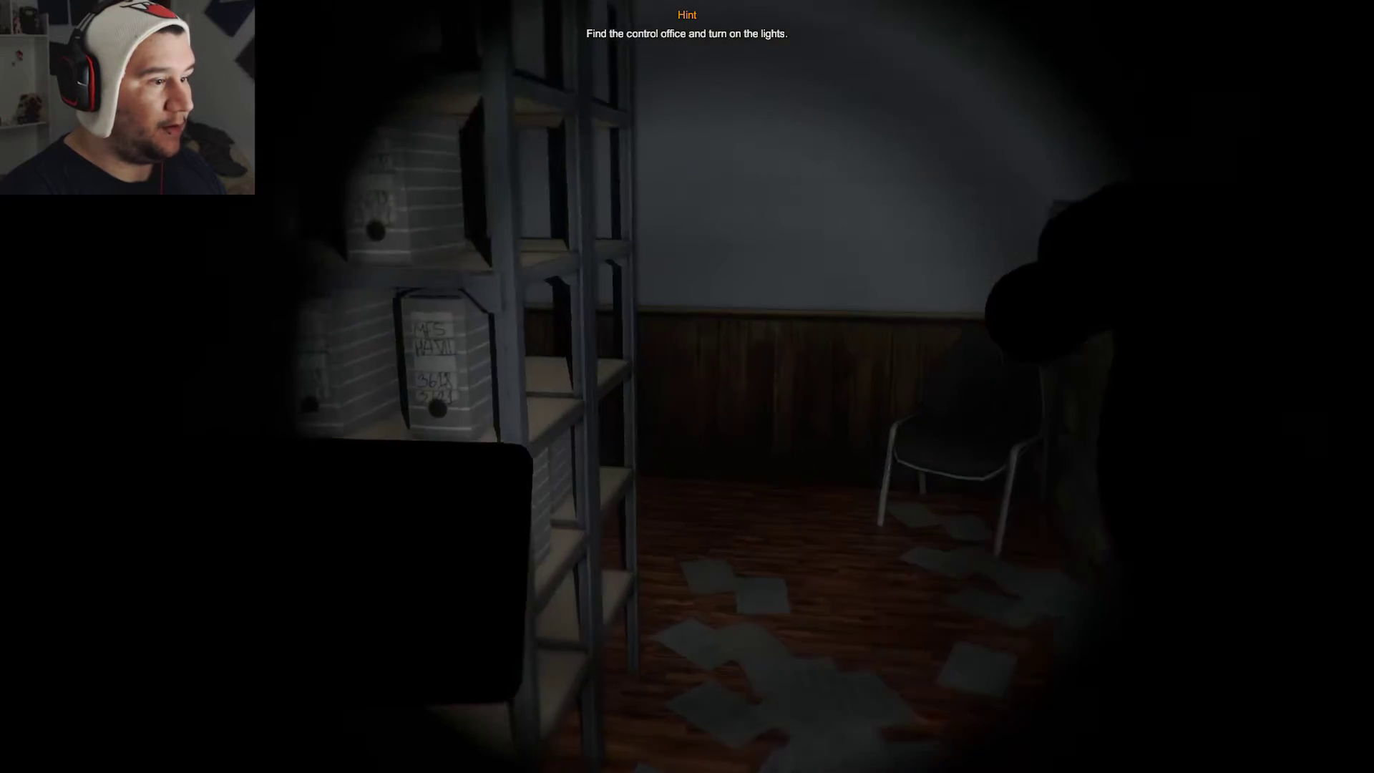
pyautogui.press('w')
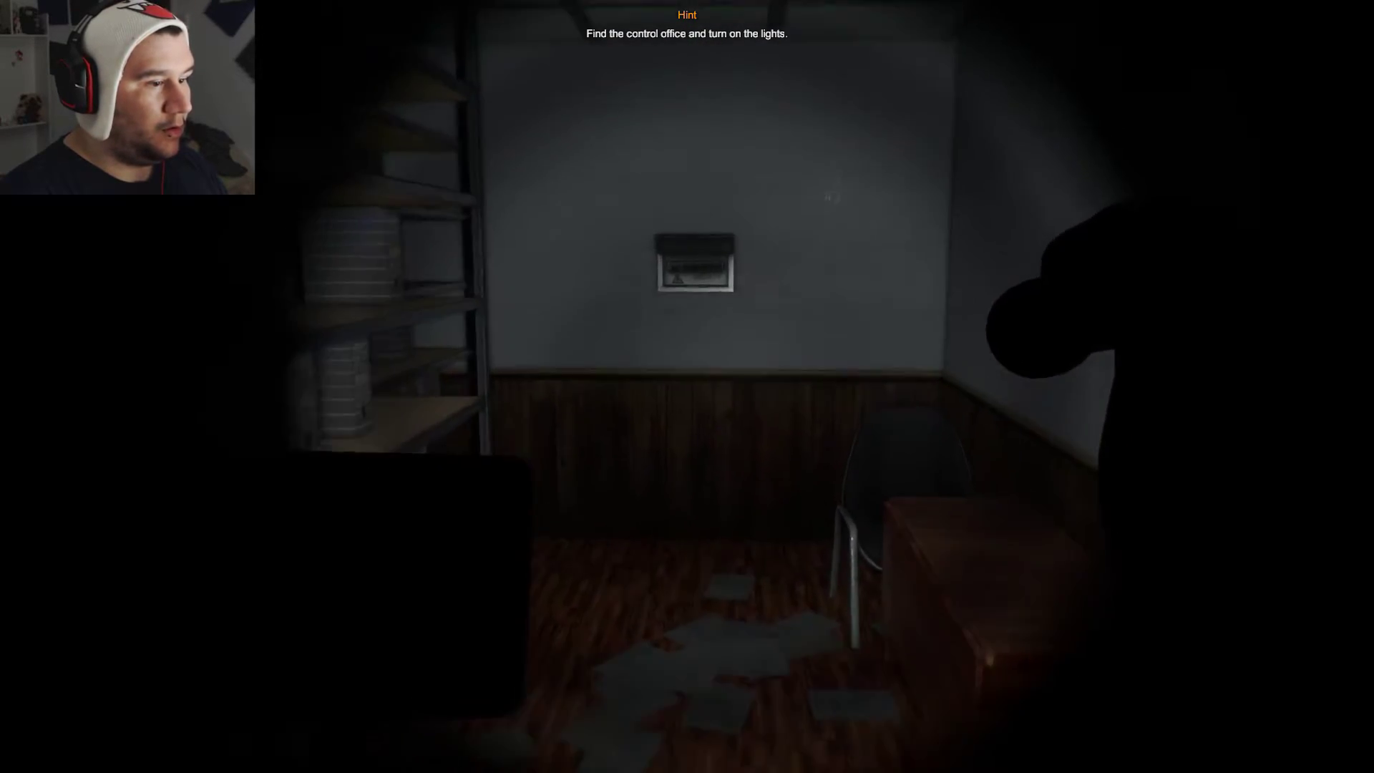
pyautogui.press('w')
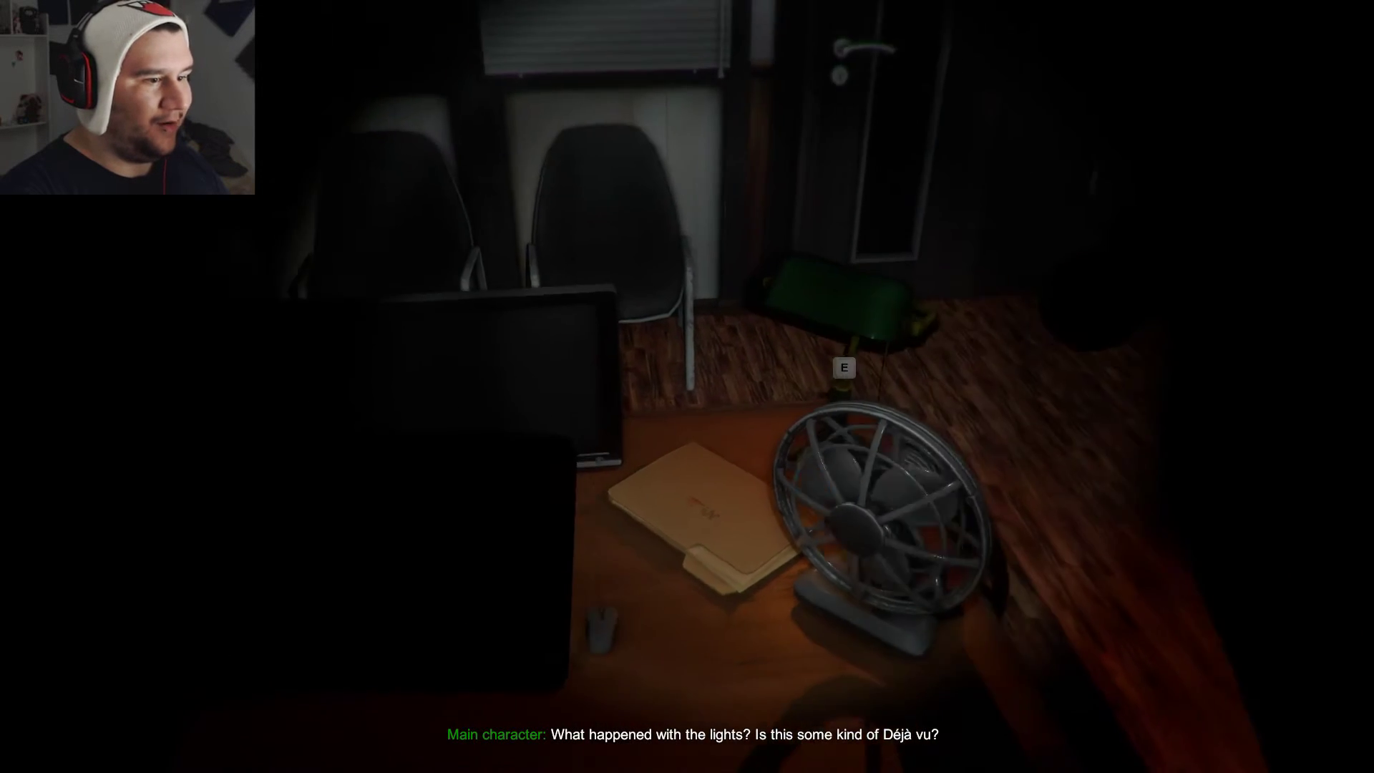
# - Open the door into the dark room and approach the police portrait
pyautogui.press('e')
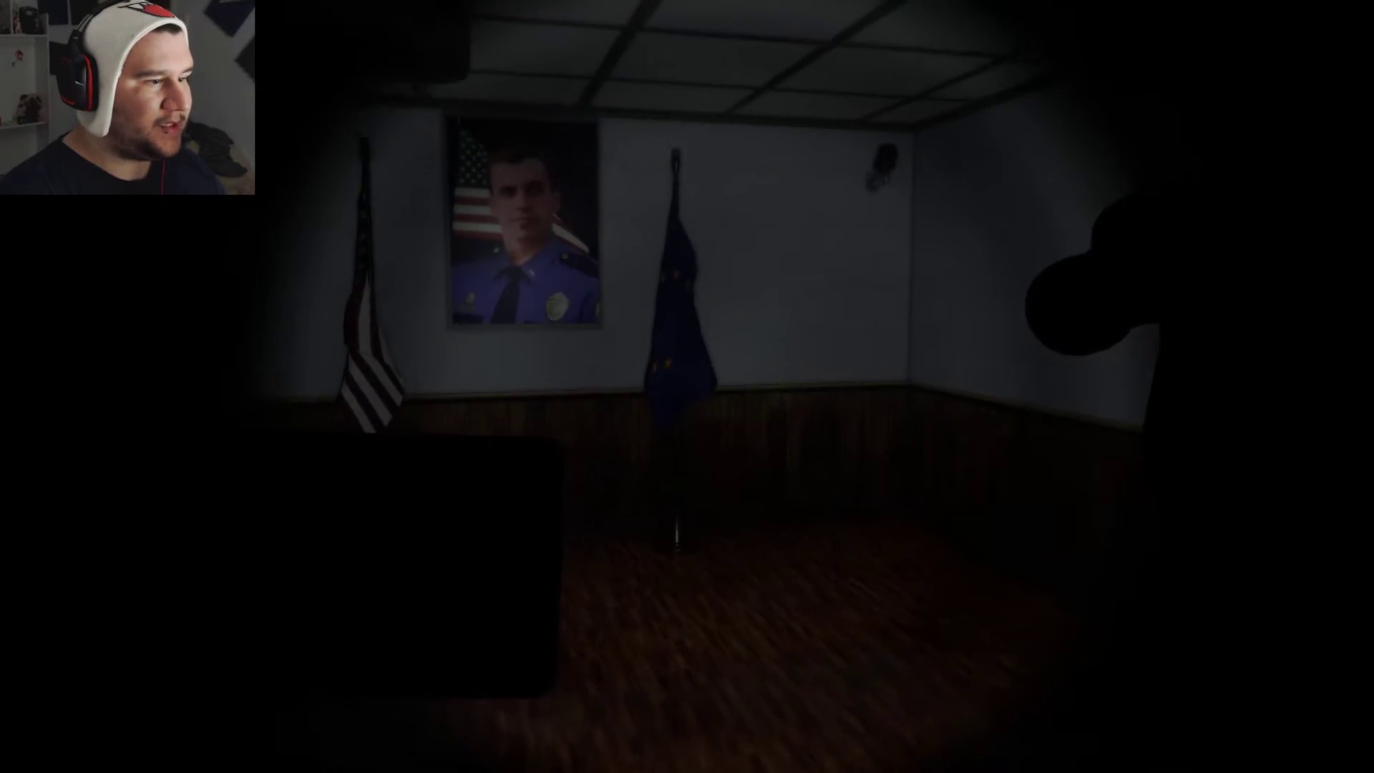
pyautogui.press('w')
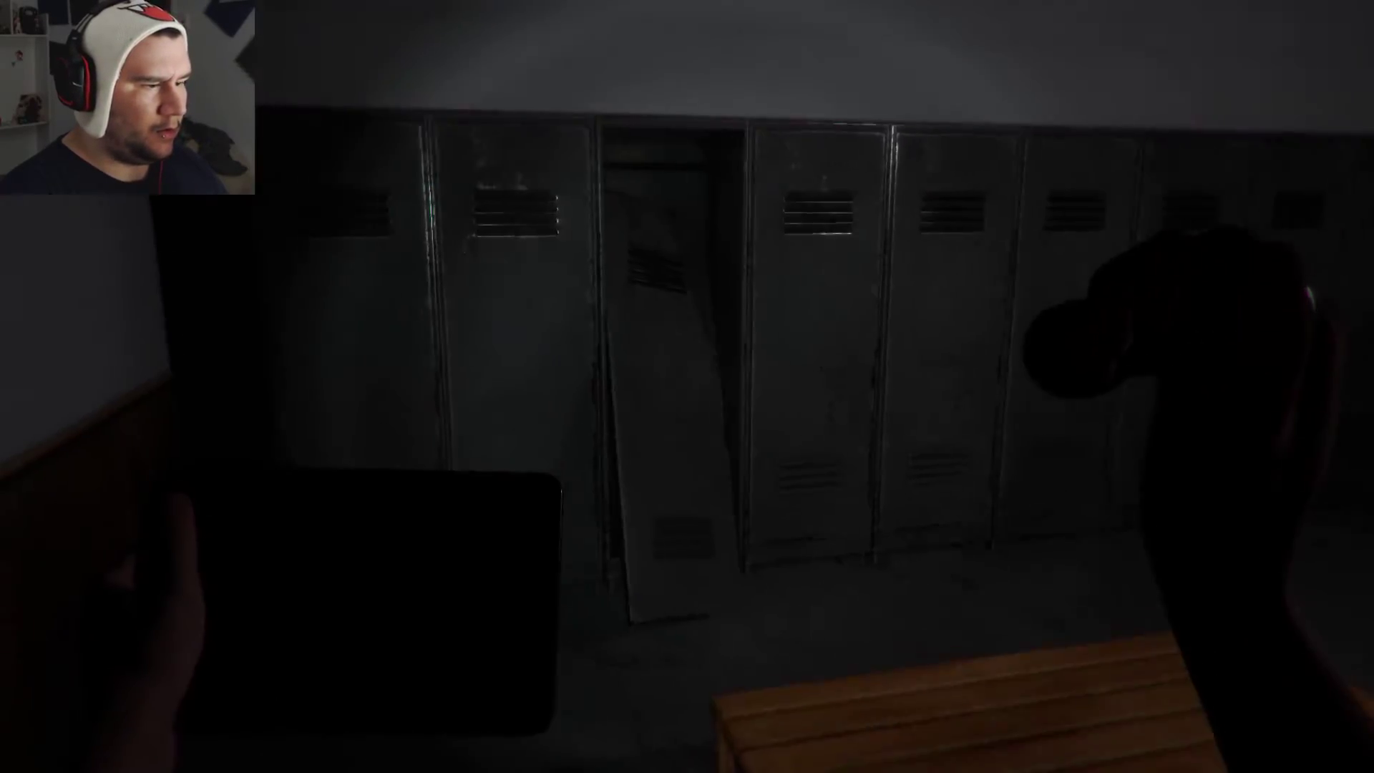
# - Try to open the locker in the locker room
pyautogui.press('e')
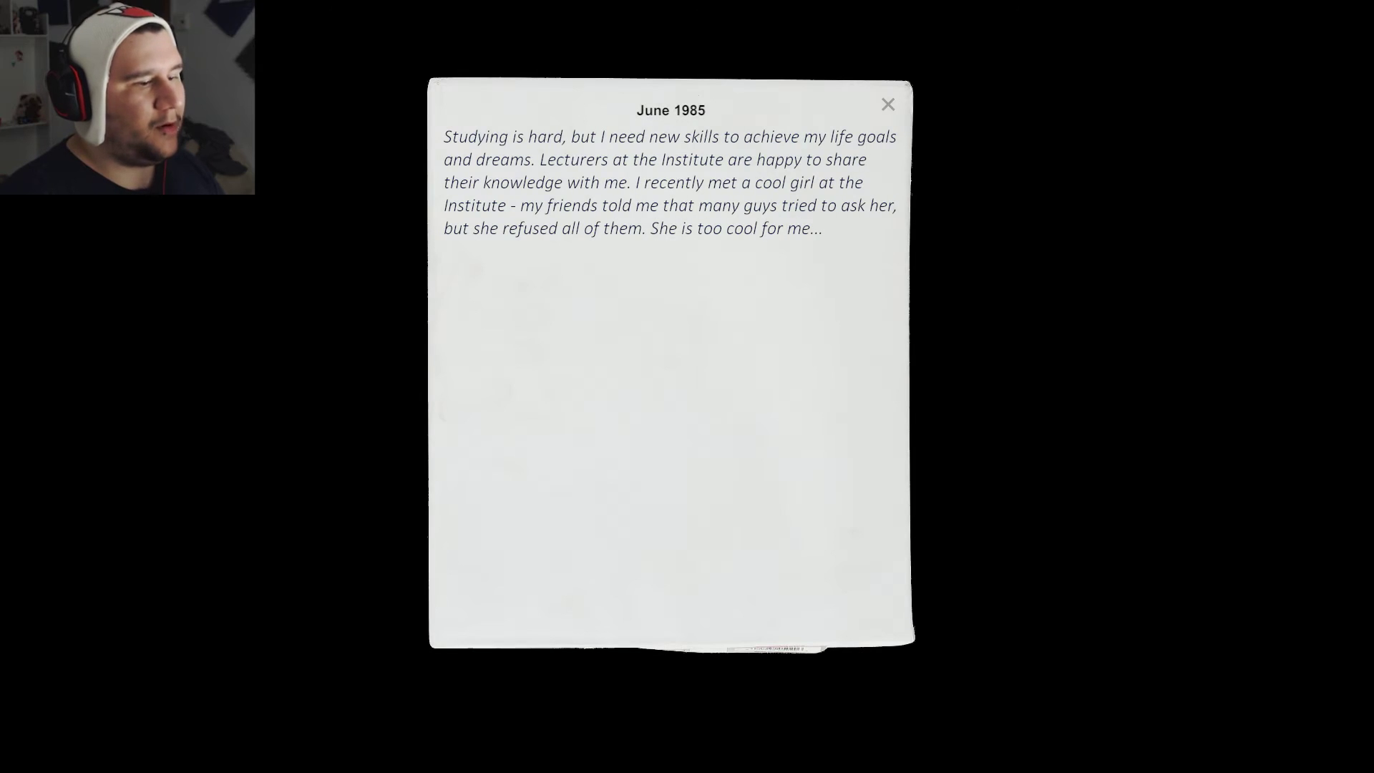
pyautogui.press('e')
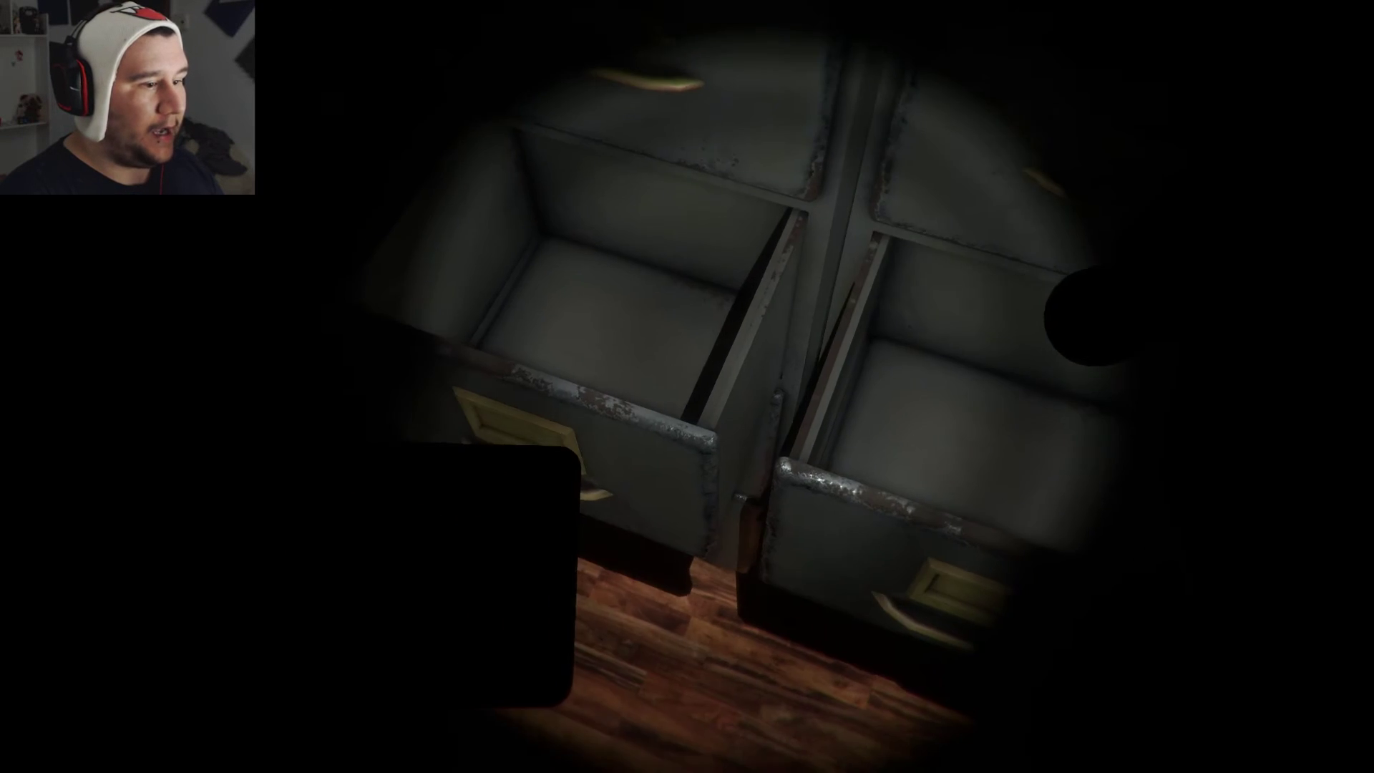